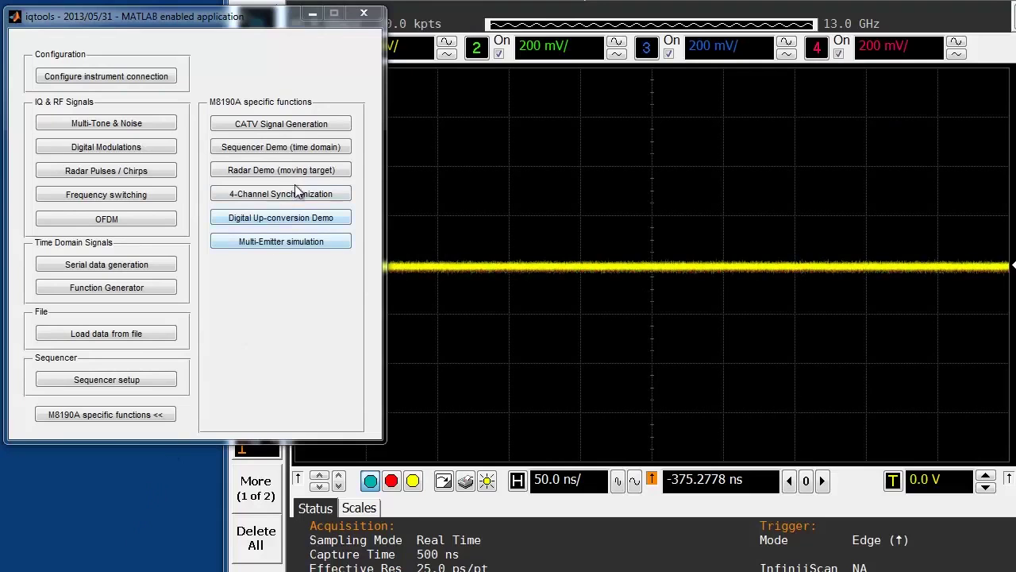
Open the 4-Channel Synchronization example and move its window slightly up and left
left_click(252, 193)
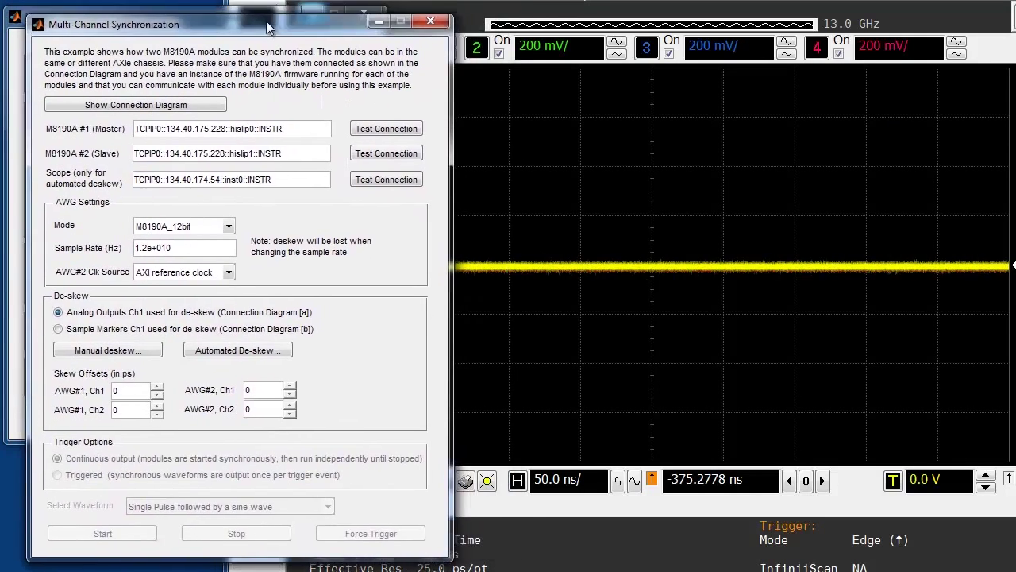
left_click_drag(266, 21, 243, 12)
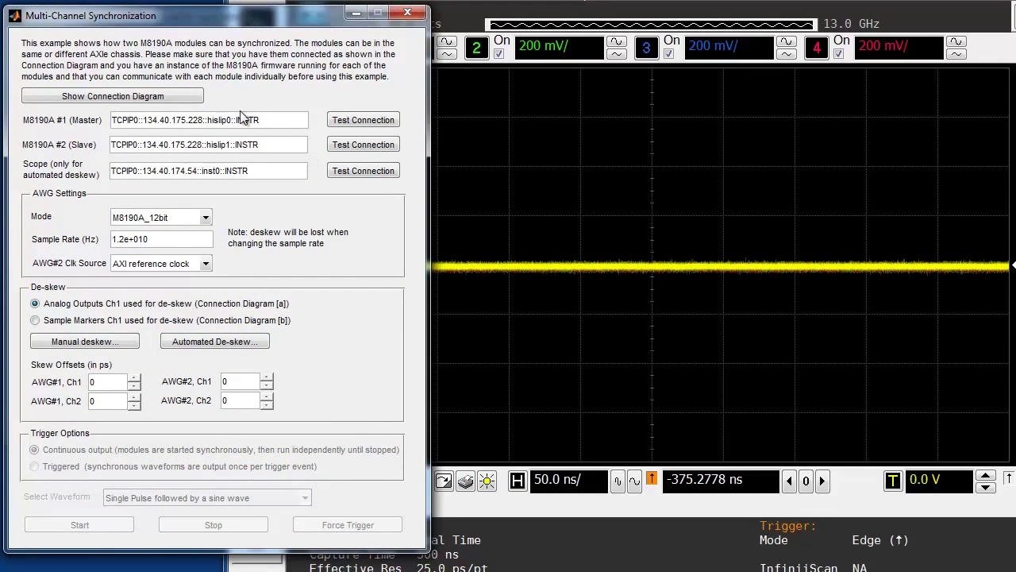
Test the master, slave and scope connections, then set AWG#2 clock source to external sample clock
left_click_drag(272, 119, 182, 119)
left_click_drag(277, 144, 174, 144)
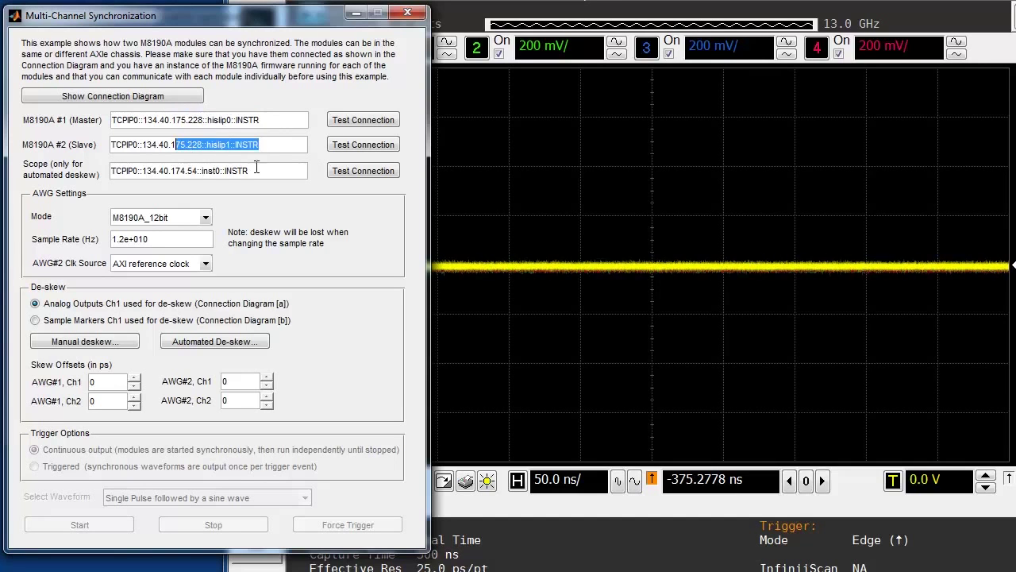
left_click_drag(257, 171, 190, 171)
left_click(363, 120)
left_click(358, 150)
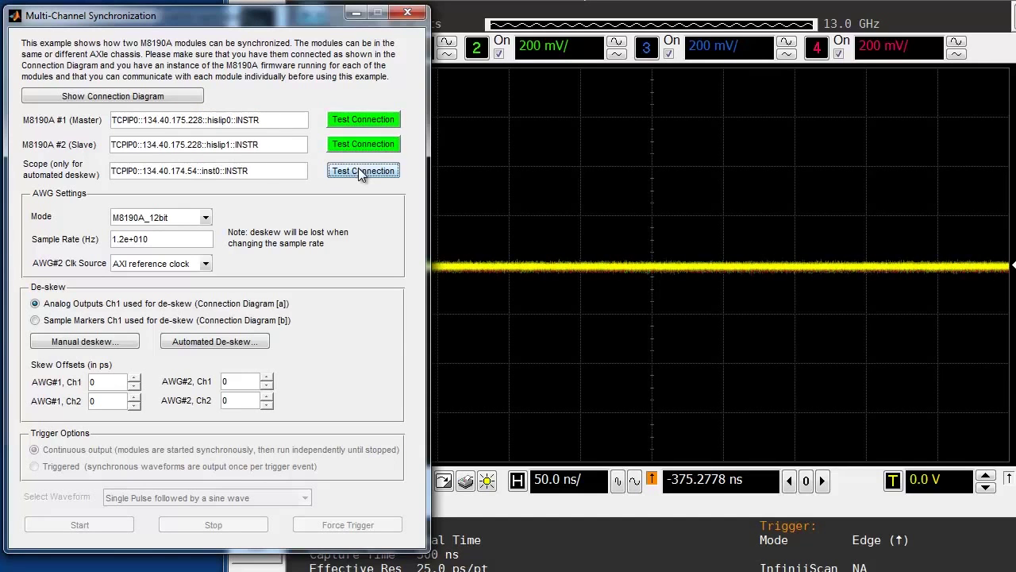
left_click(358, 168)
left_click(205, 263)
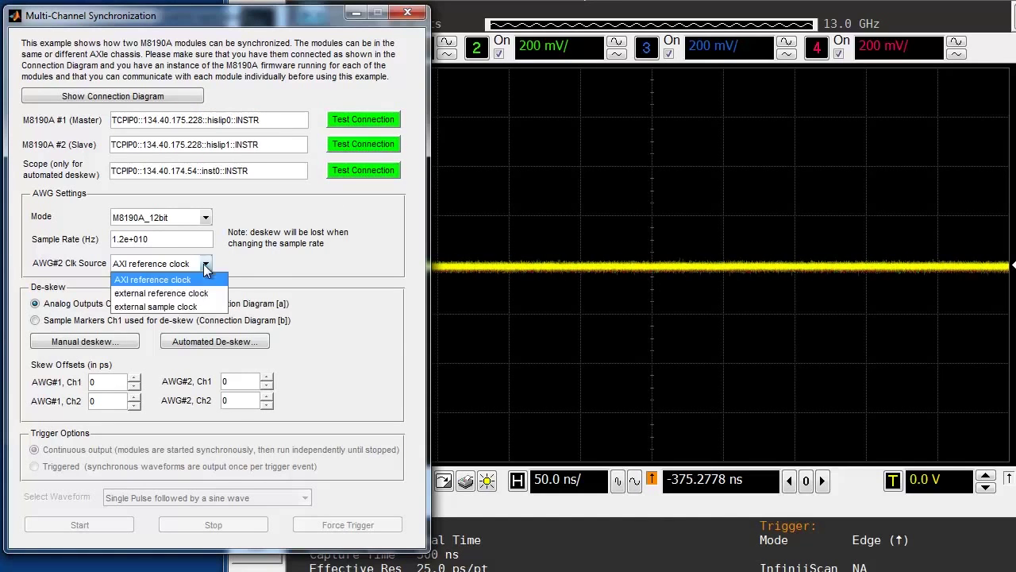
left_click(171, 310)
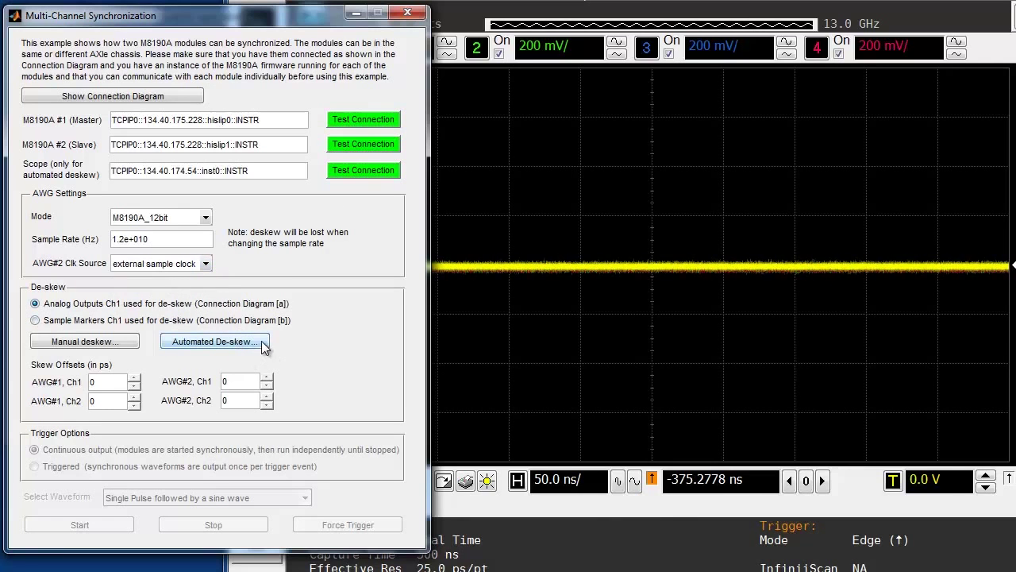
Run the automated de-skew, then widen the scope timebase from 50 ps/ to 10.0 ns/
left_click(260, 343)
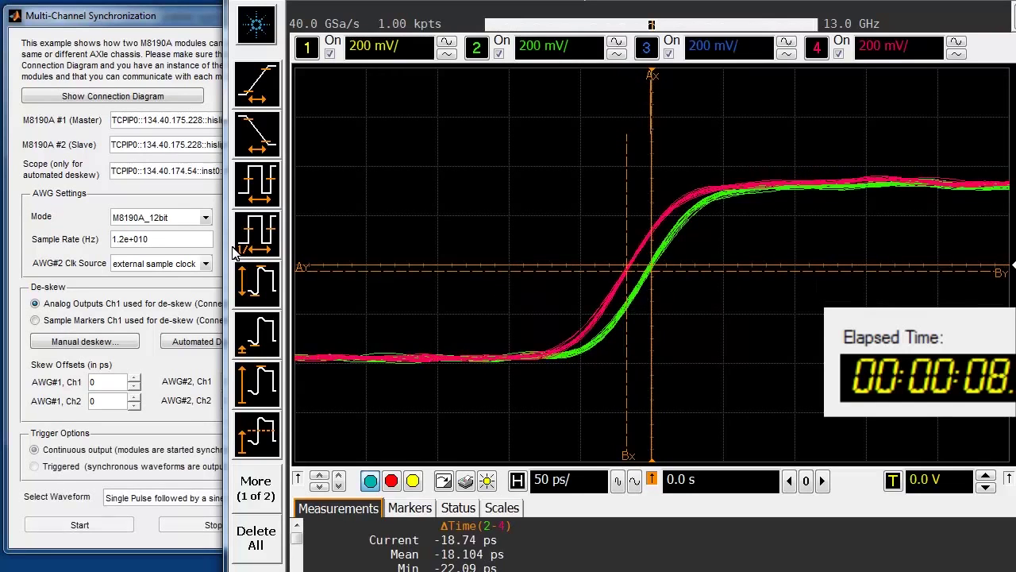
left_click(617, 481)
left_click(618, 481)
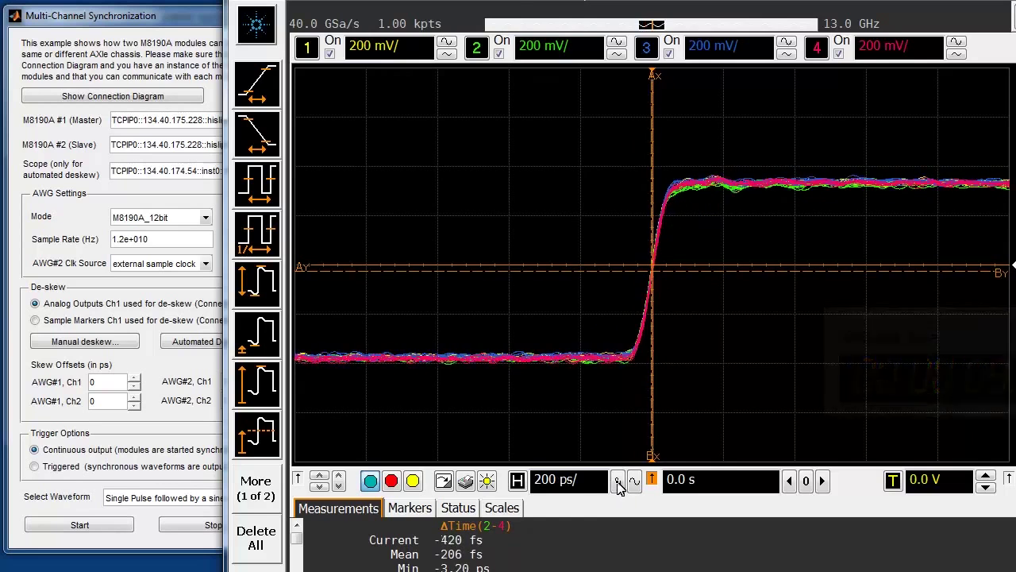
left_click(618, 481)
left_click(617, 481)
left_click(618, 481)
left_click(618, 481)
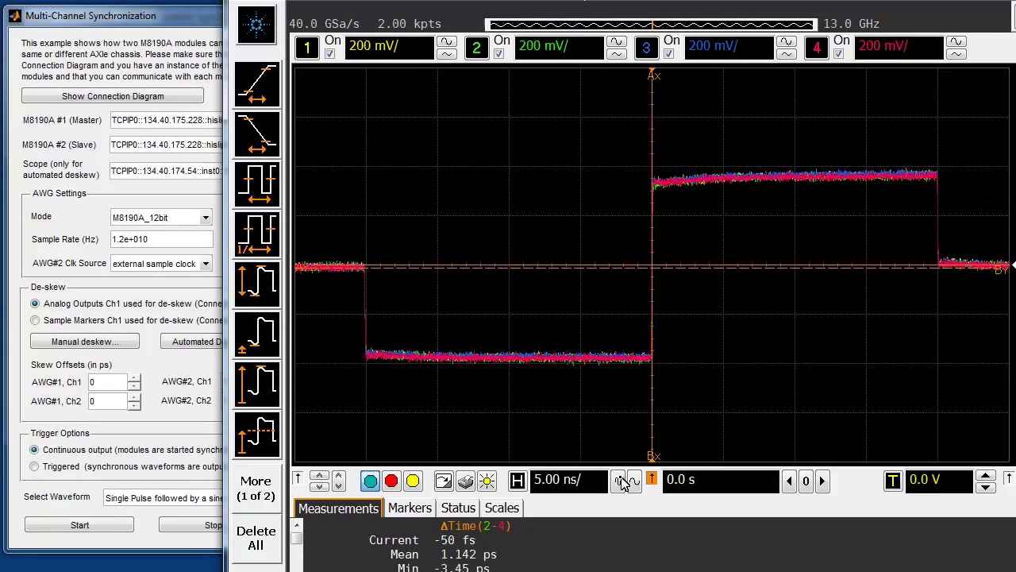
left_click(618, 481)
left_click(618, 481)
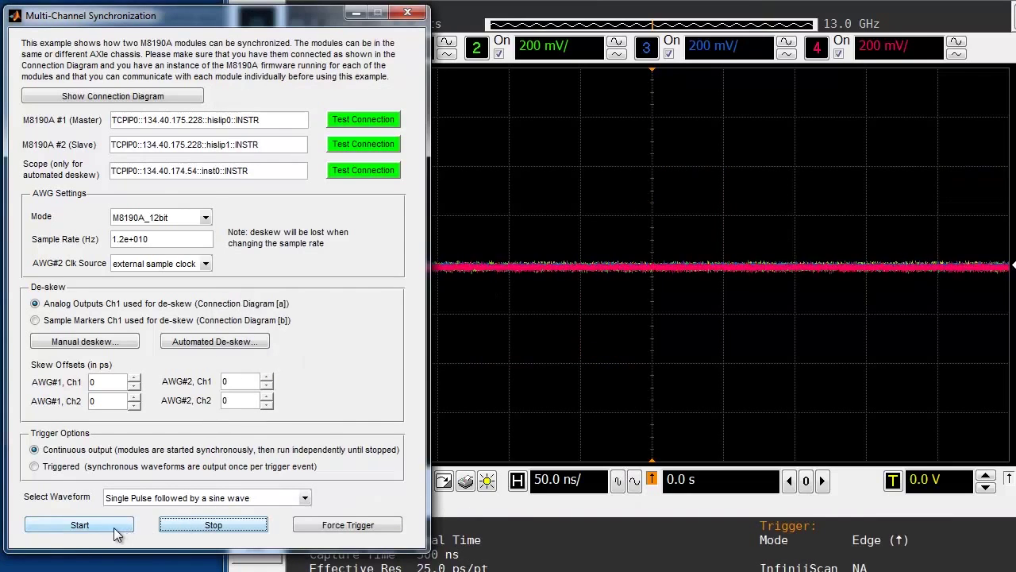
Start synchronized output, then switch to 'Radar pulse with different delays' and output it
left_click(117, 530)
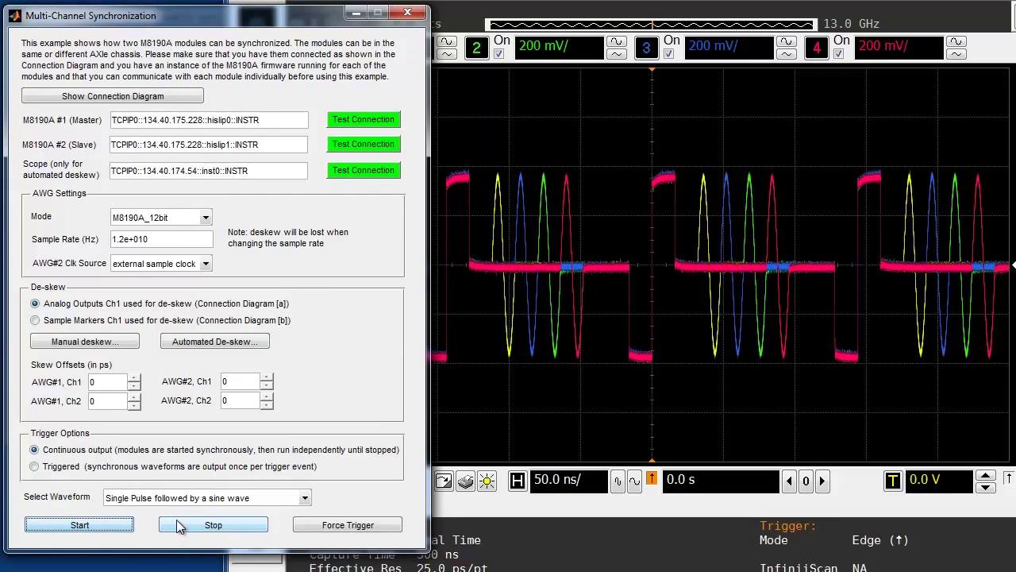
left_click(190, 498)
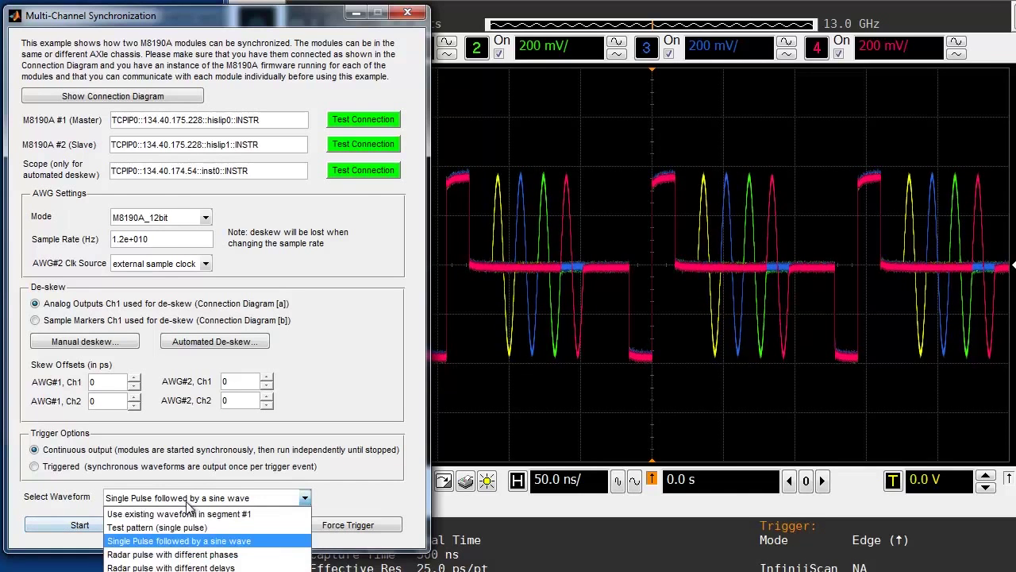
left_click(173, 568)
left_click(114, 525)
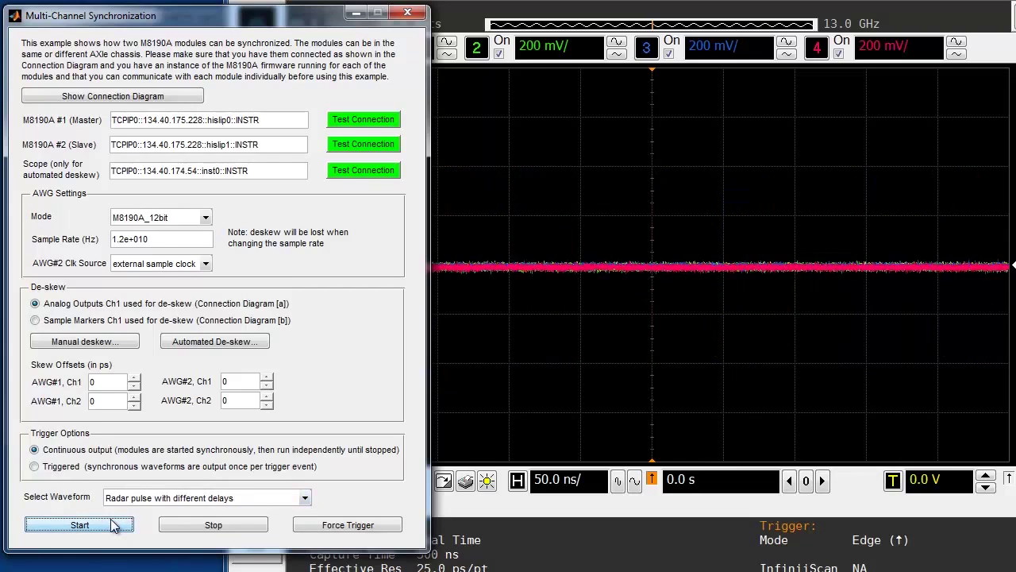
Reselect 'Single Pulse followed by a sine wave' and restart its output on all channels
left_click(189, 498)
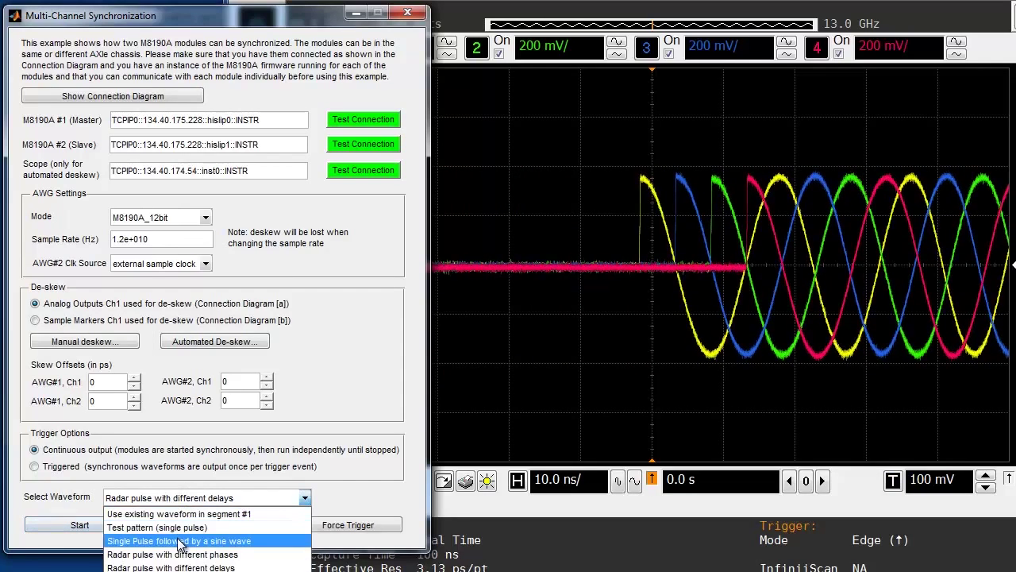
left_click(179, 541)
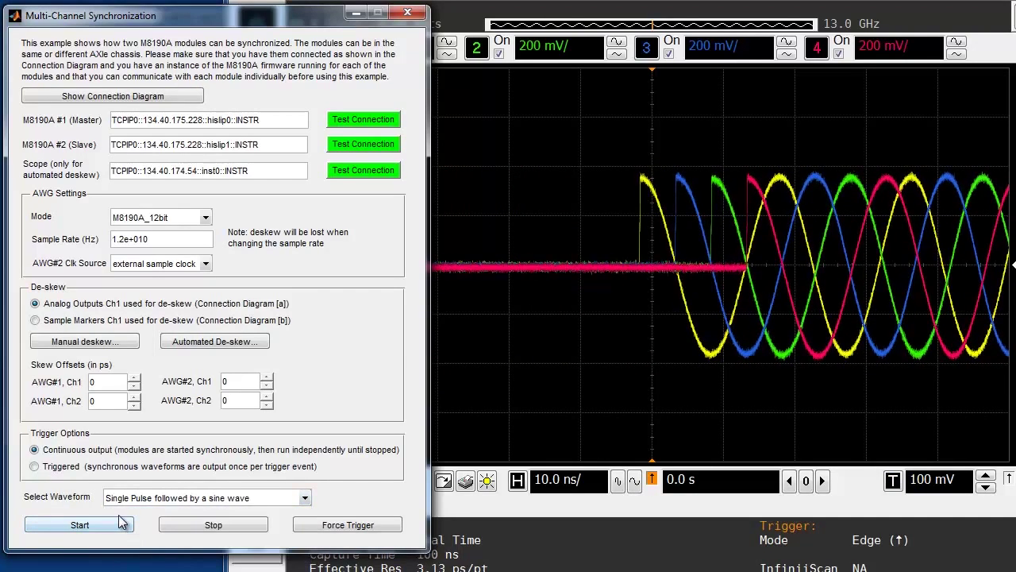
left_click(121, 522)
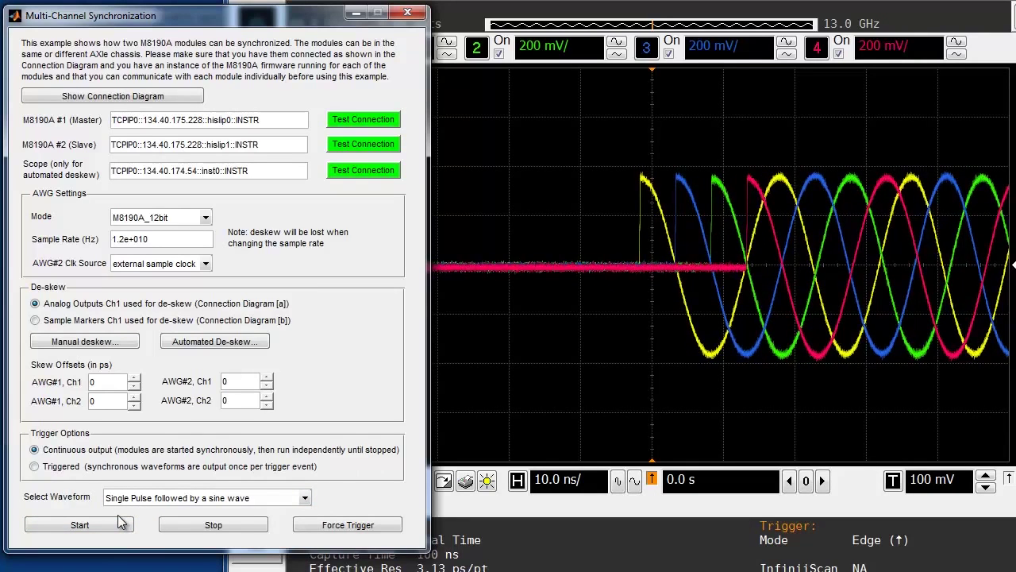
left_click(117, 526)
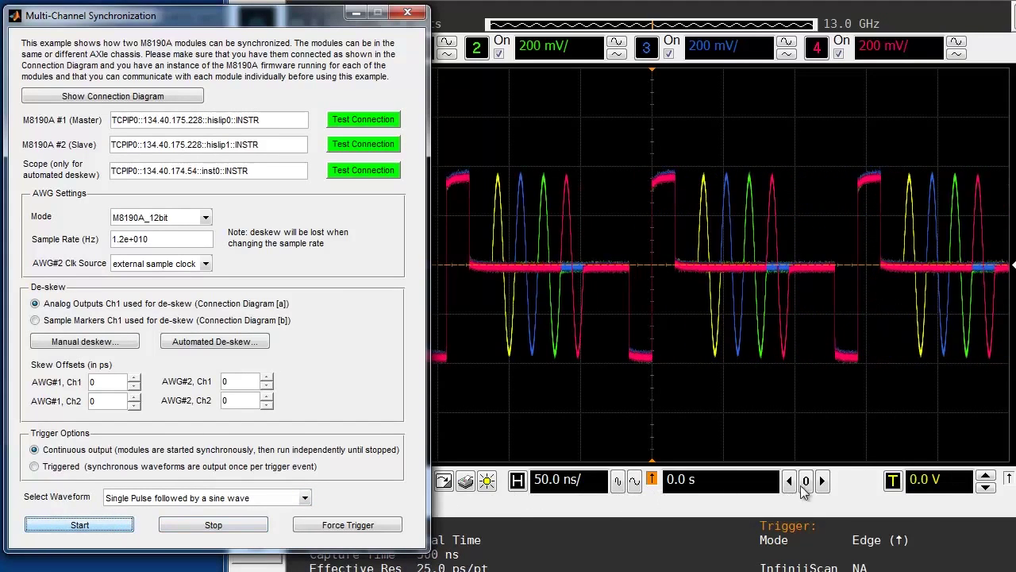
left_click(635, 483)
Zoom the scope timebase in, mark editor lines 288–291, and output '4 three-level signals'
left_click(635, 482)
left_click(635, 483)
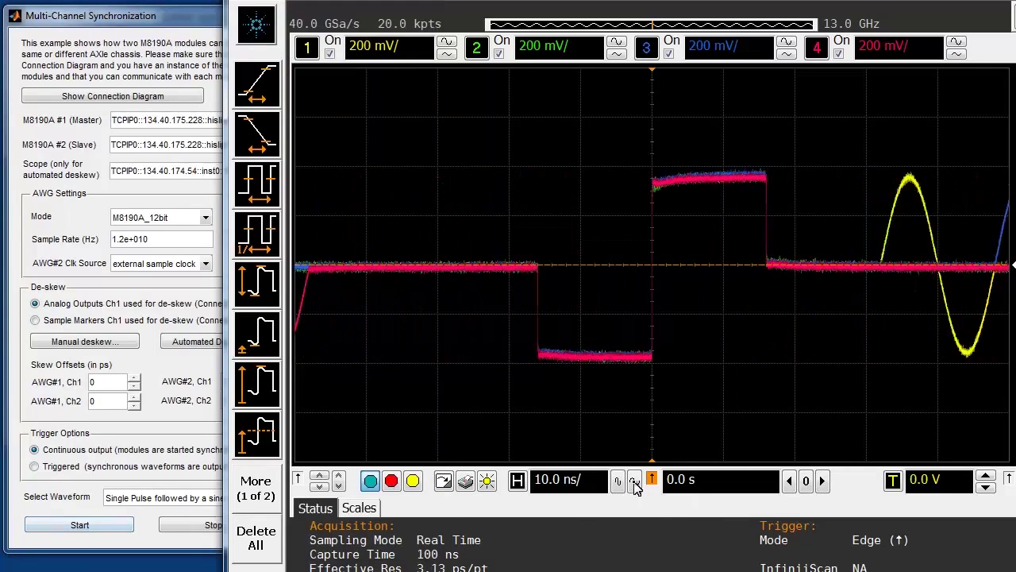
left_click(635, 483)
left_click(635, 482)
left_click(635, 483)
left_click(635, 483)
left_click(635, 482)
left_click(635, 482)
left_click(635, 483)
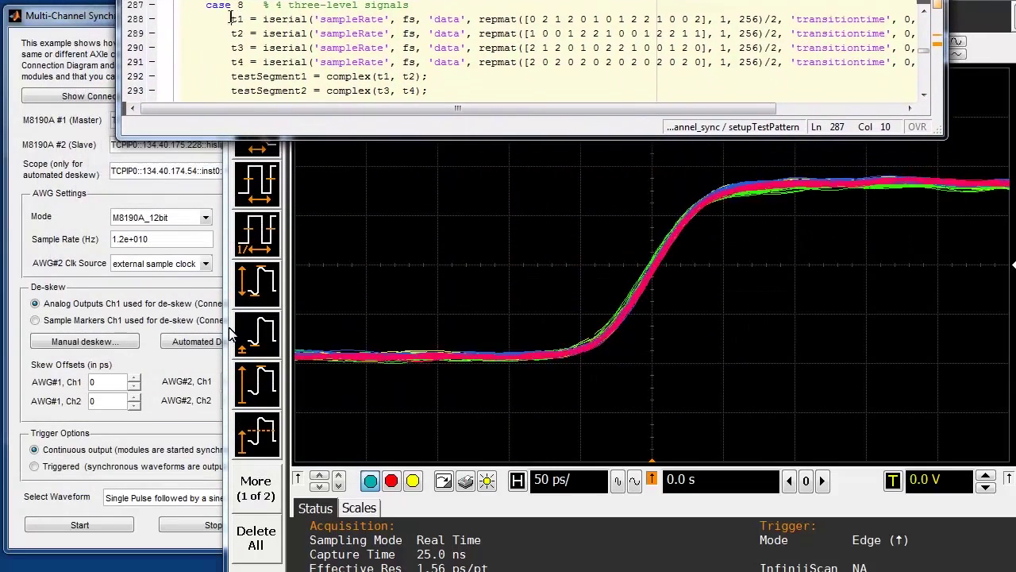
left_click_drag(483, 64, 725, 64)
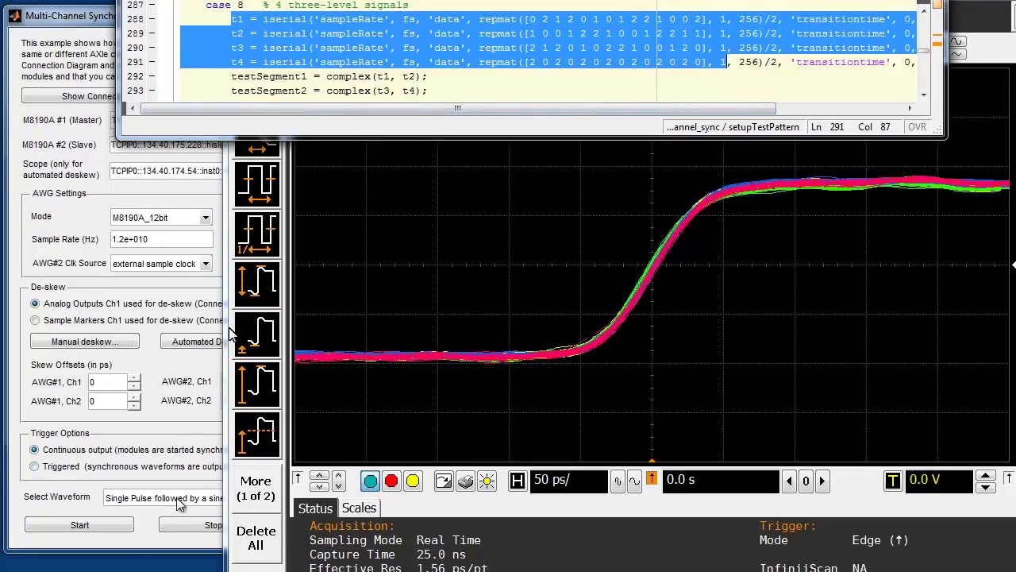
left_click(79, 525)
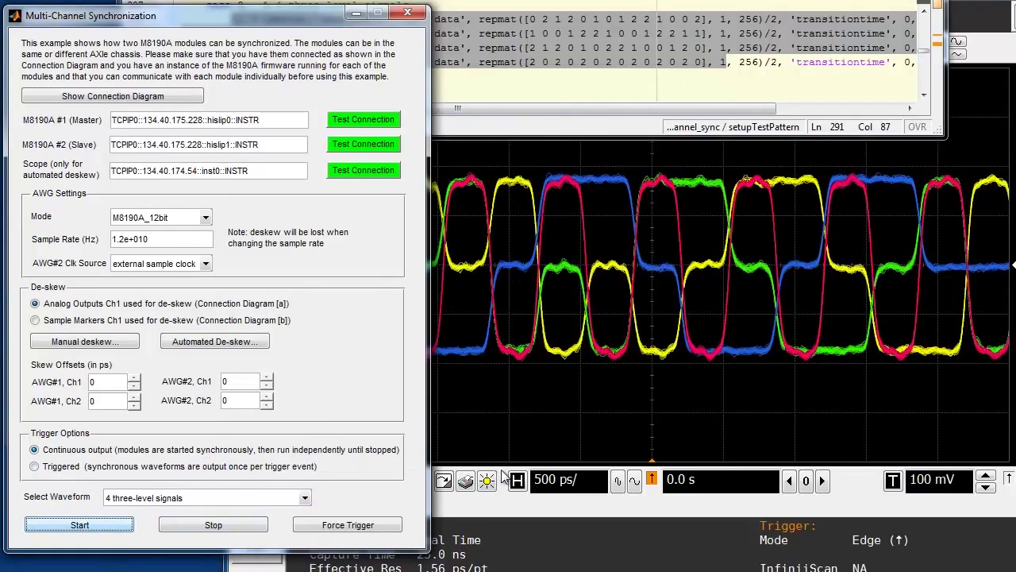